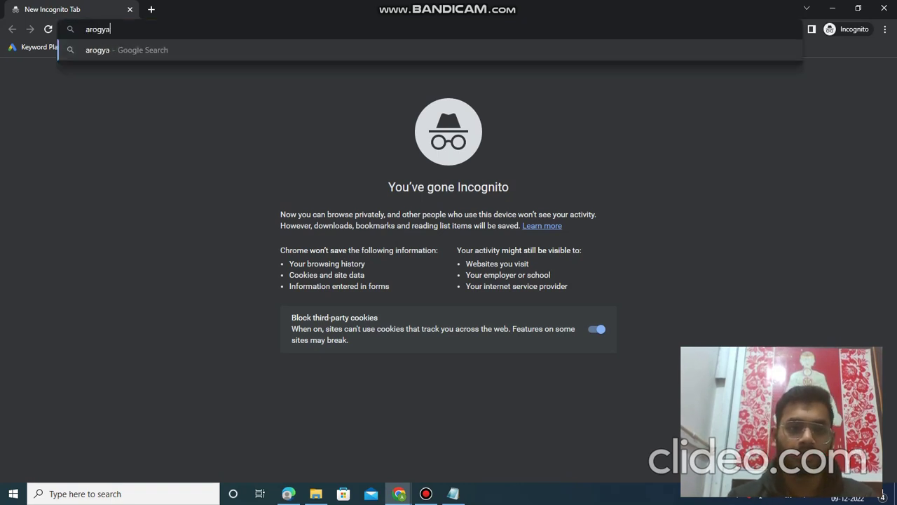
Open the website arogyabharat.store
text(heal)
key(BackSpace)
key(BackSpace)
key(BackSpace)
key(BackSpace)
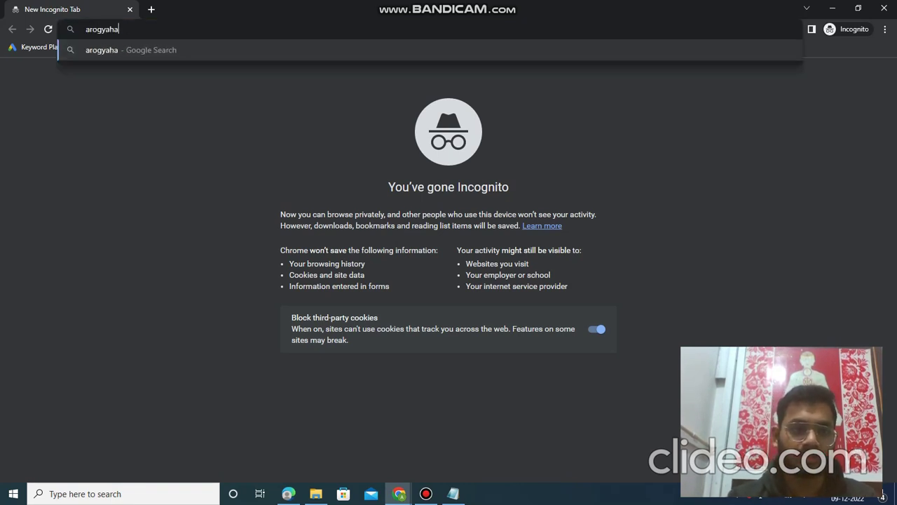
text(bharat.)
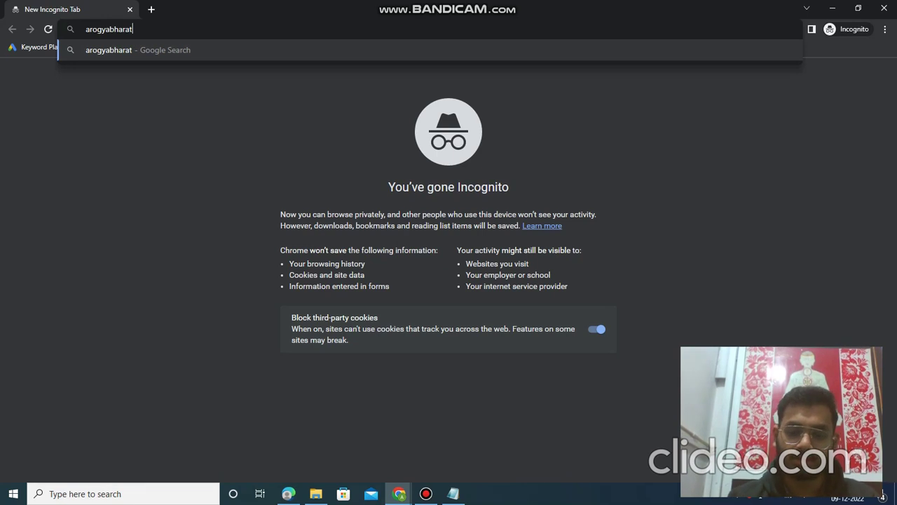
text(store)
key(Return)
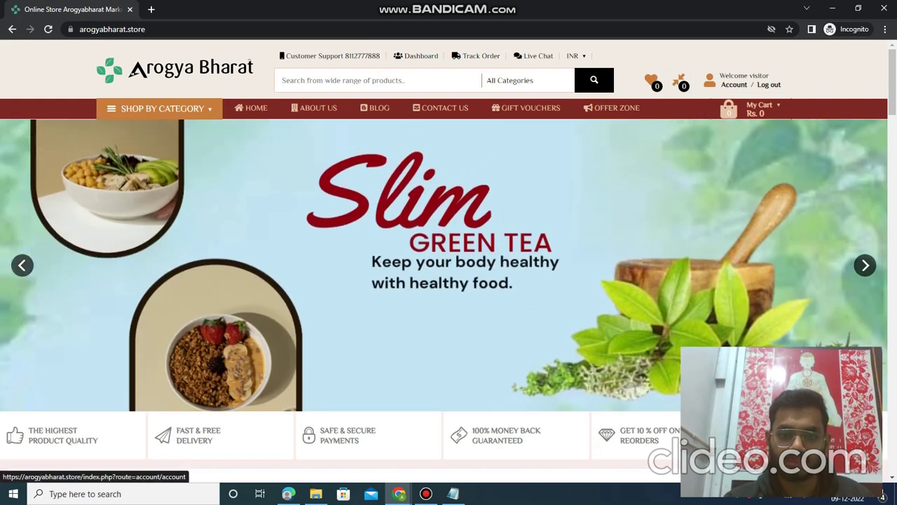
Look over the account page and open the account's personal details for editing
click(734, 84)
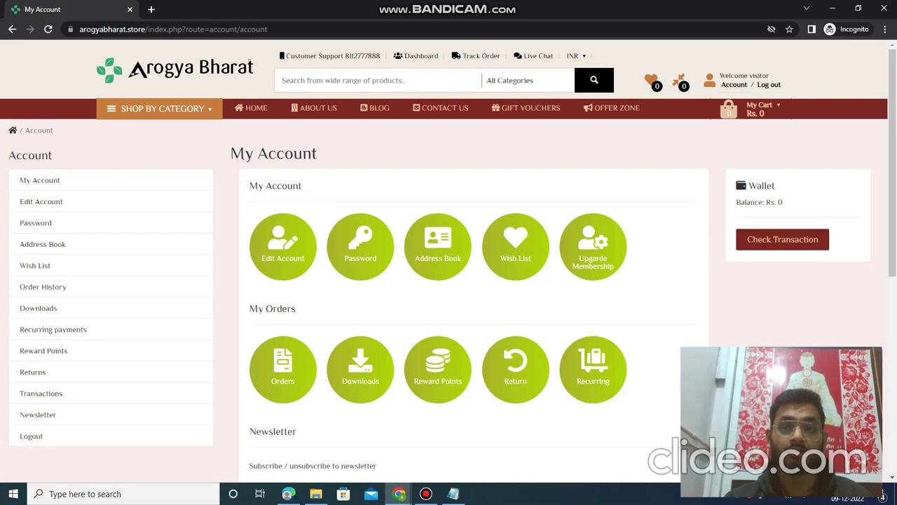
scroll(449, 261, down, 2)
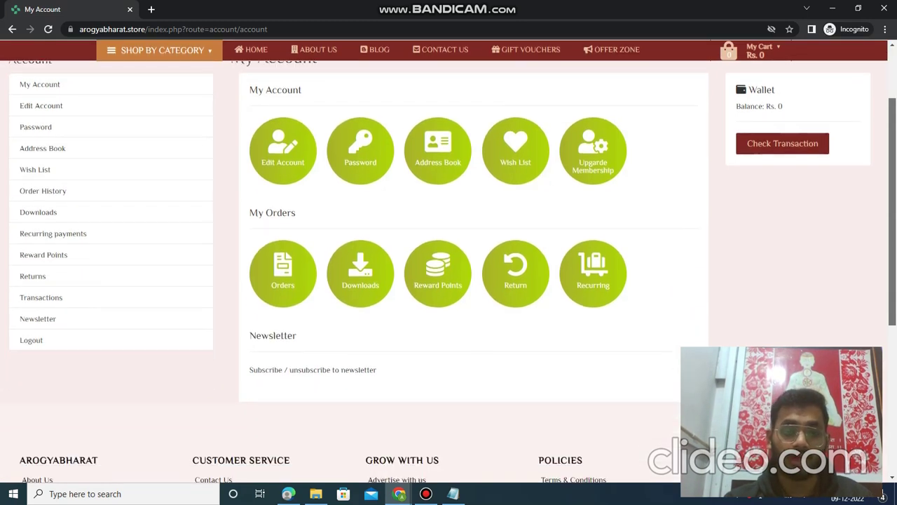
scroll(449, 261, up, 1)
scroll(448, 260, up, 1)
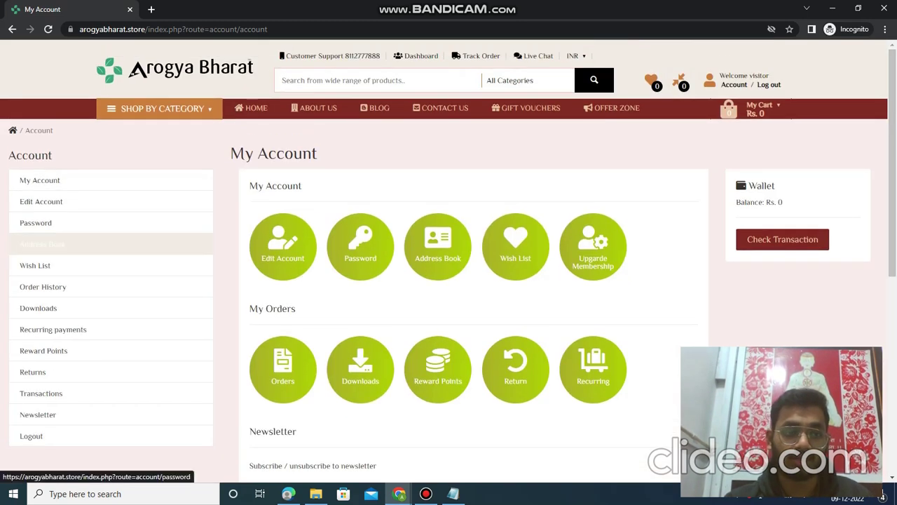
click(41, 201)
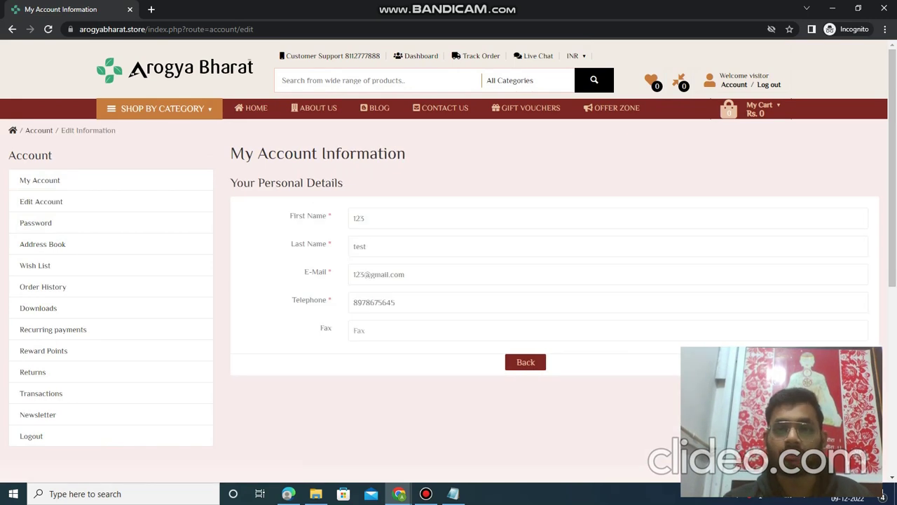
Return to the store's home page and open the FACEWASH LEMON product from the Products section
click(251, 107)
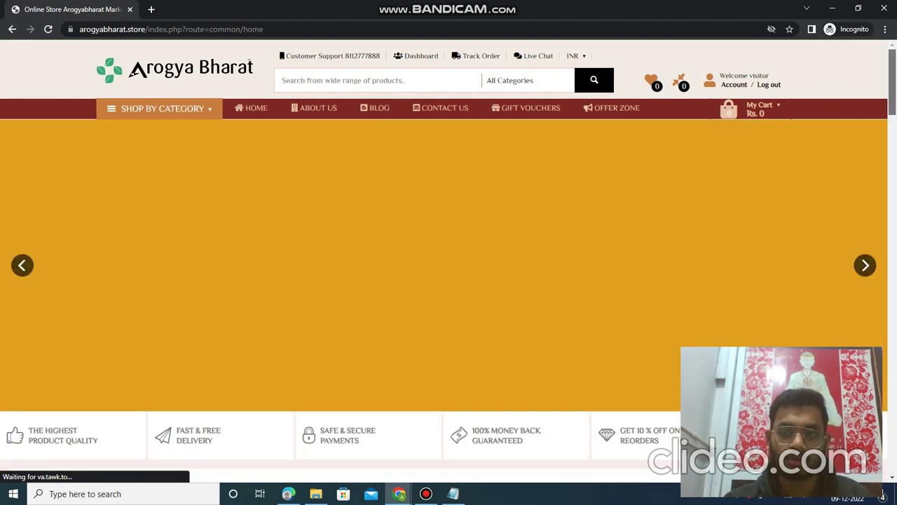
scroll(449, 231, down, 1)
scroll(449, 272, down, 8)
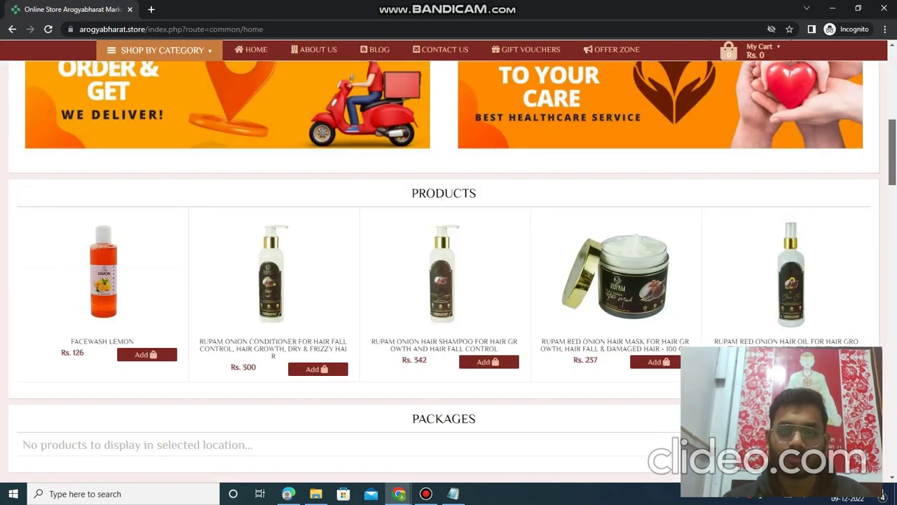
scroll(614, 154, down, 2)
scroll(615, 154, up, 2)
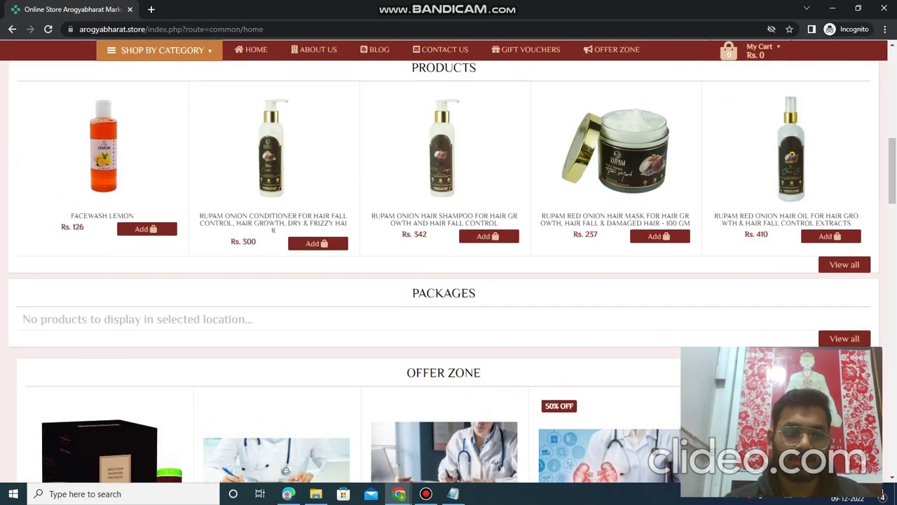
click(102, 140)
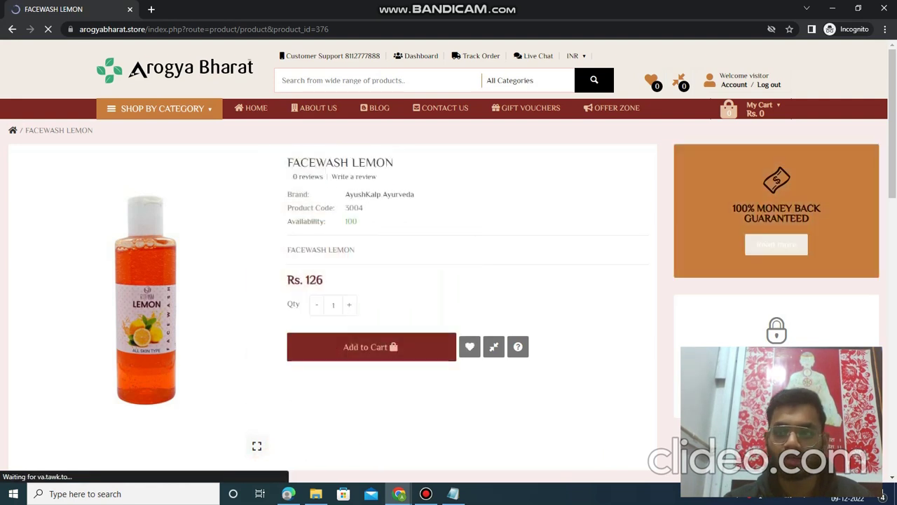
Examine the FACEWASH LEMON page, including its price, quantity selector, description and recently viewed products
scroll(449, 266, down, 2)
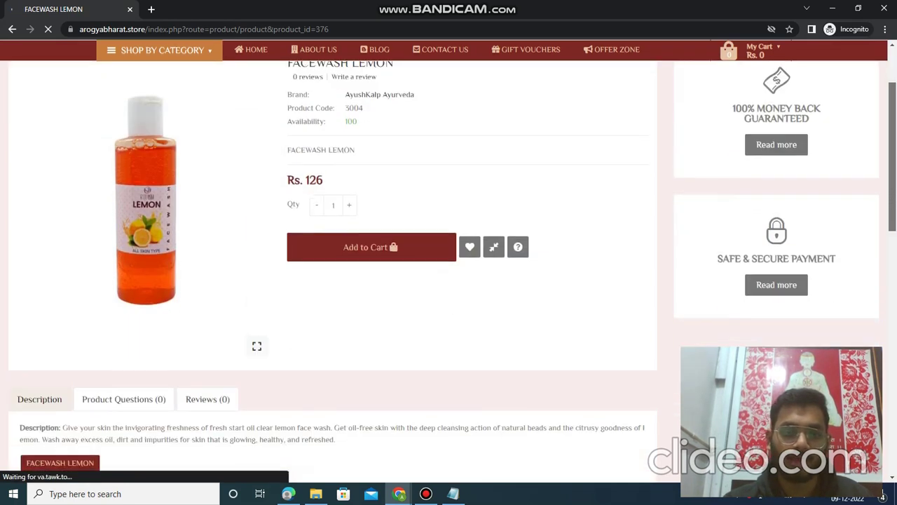
scroll(449, 266, down, 1)
scroll(449, 266, up, 2)
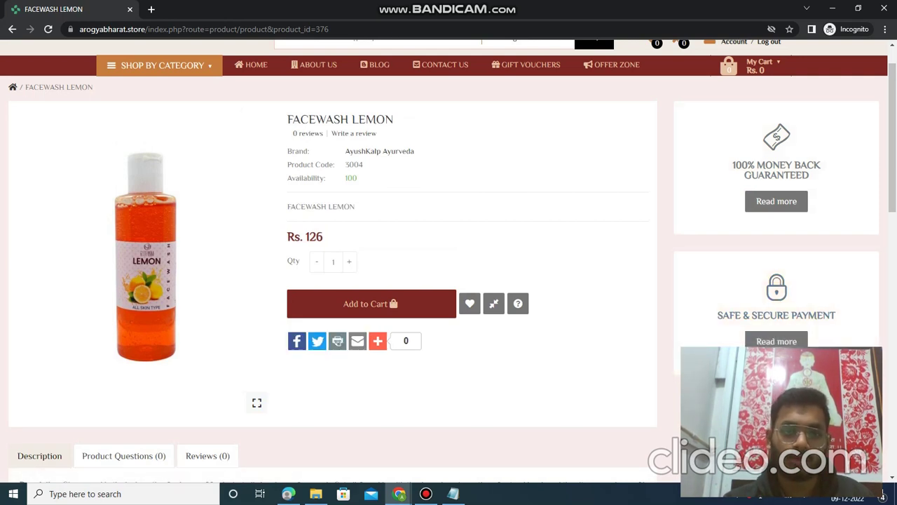
scroll(448, 267, down, 2)
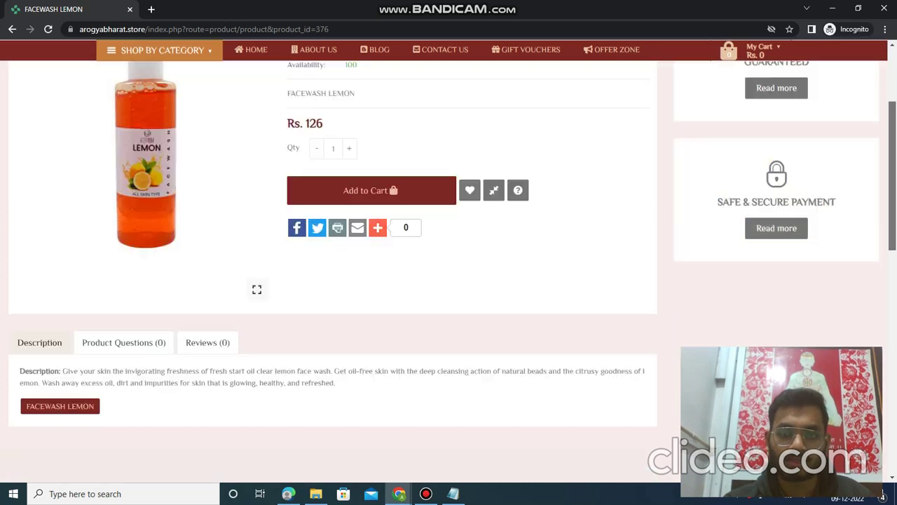
scroll(448, 266, down, 2)
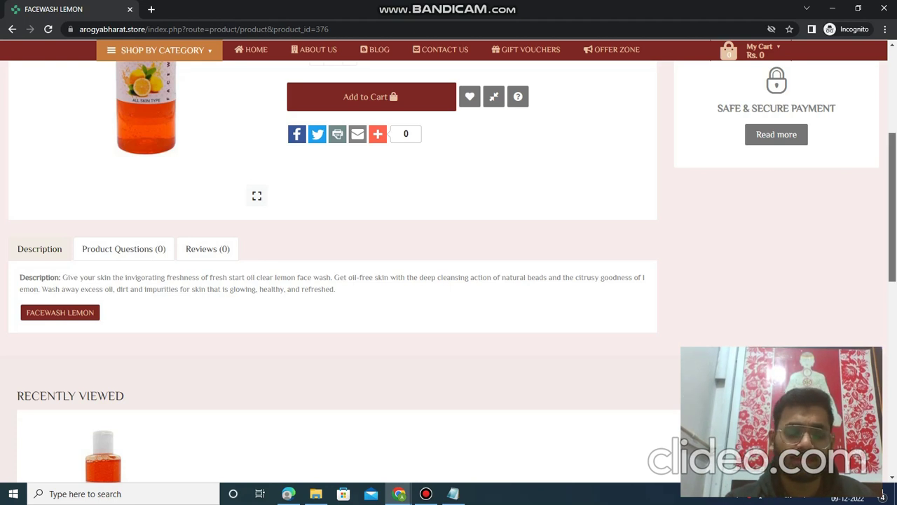
scroll(449, 280, down, 2)
scroll(449, 274, up, 4)
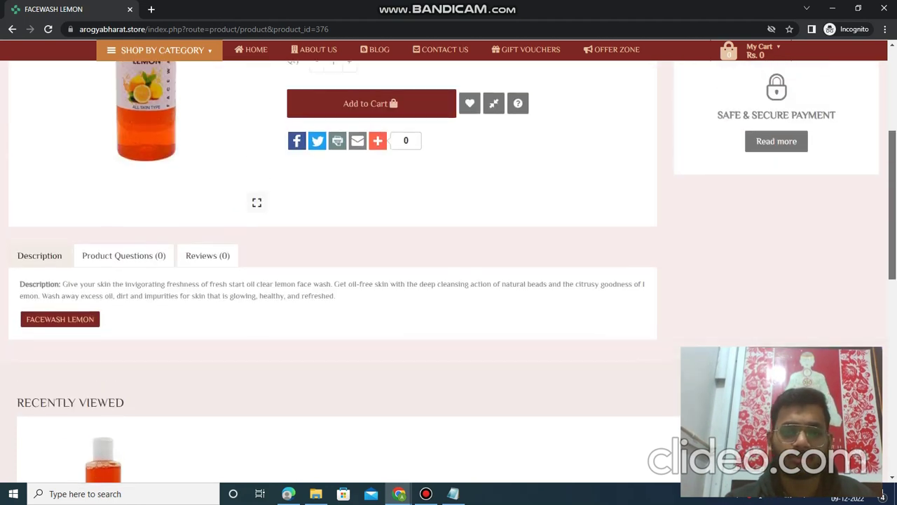
Add FACEWASH LEMON to the wish list and open the wish list
scroll(449, 274, up, 3)
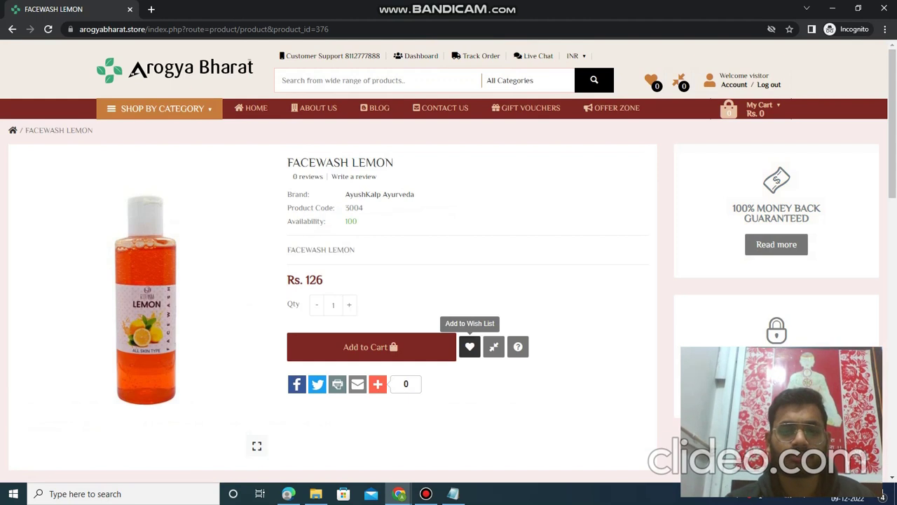
click(470, 346)
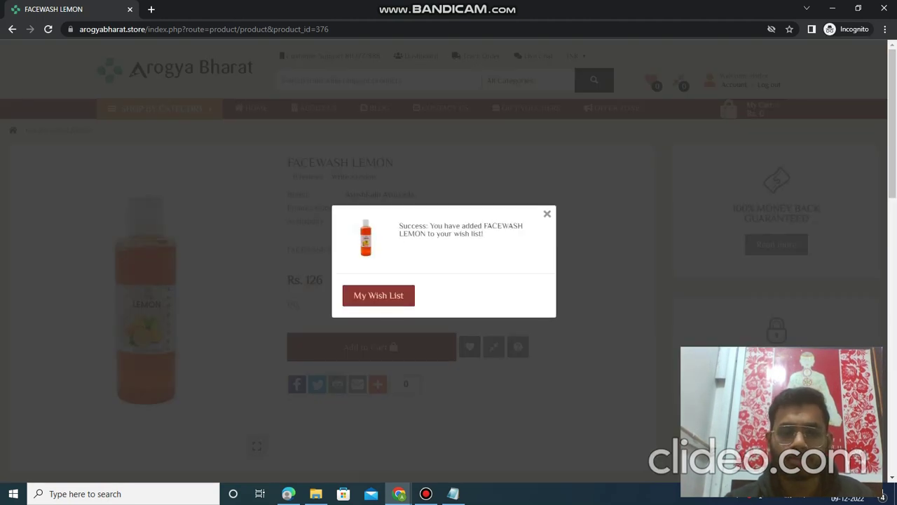
click(379, 295)
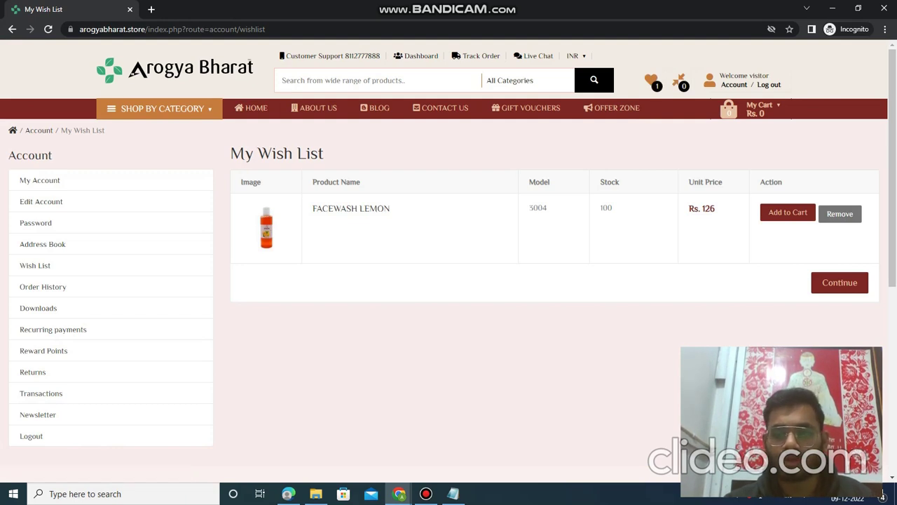
Add FACEWASH LEMON from the wish list to the cart and open the shopping cart page
click(788, 213)
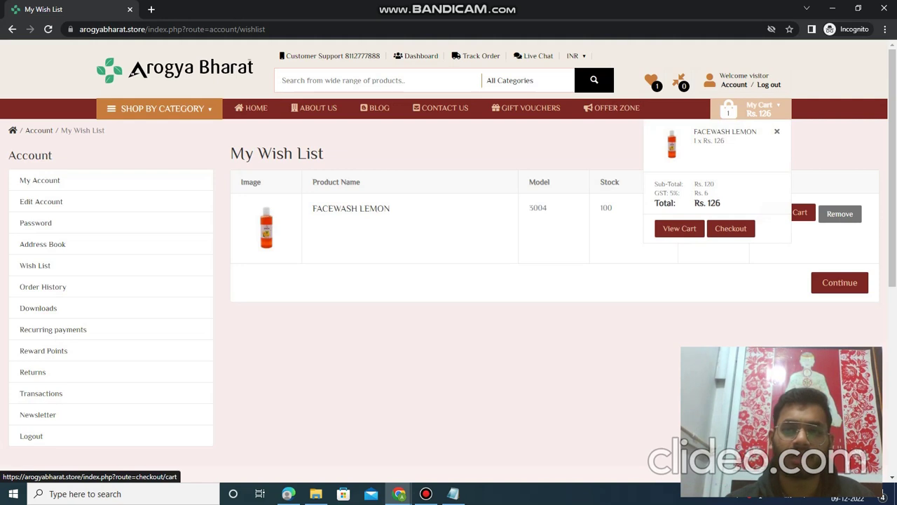
click(679, 228)
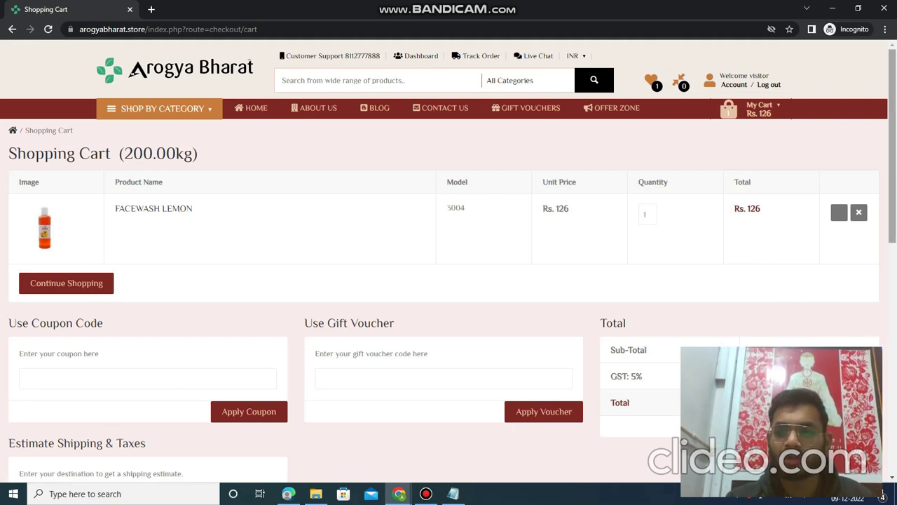
Review the cart's coupon, gift voucher, shipping estimate and total sections, and proceed to checkout
scroll(449, 280, down, 2)
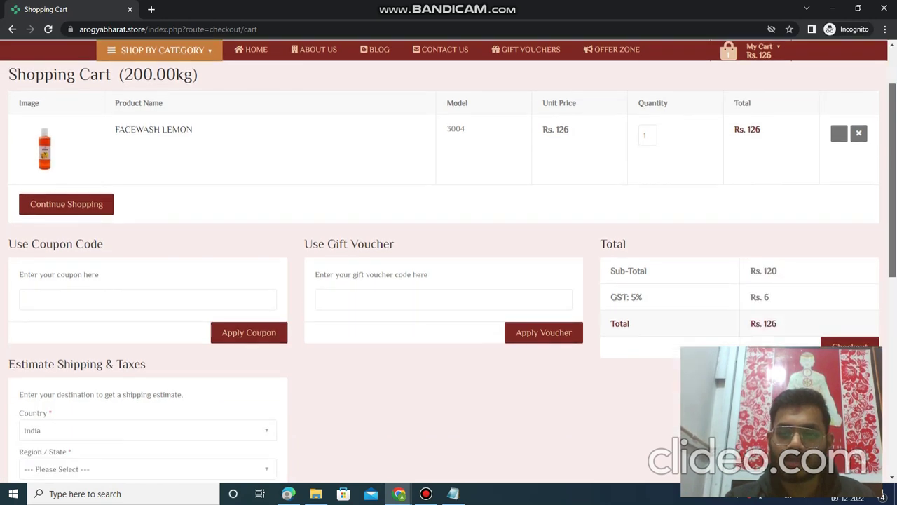
scroll(449, 258, down, 1)
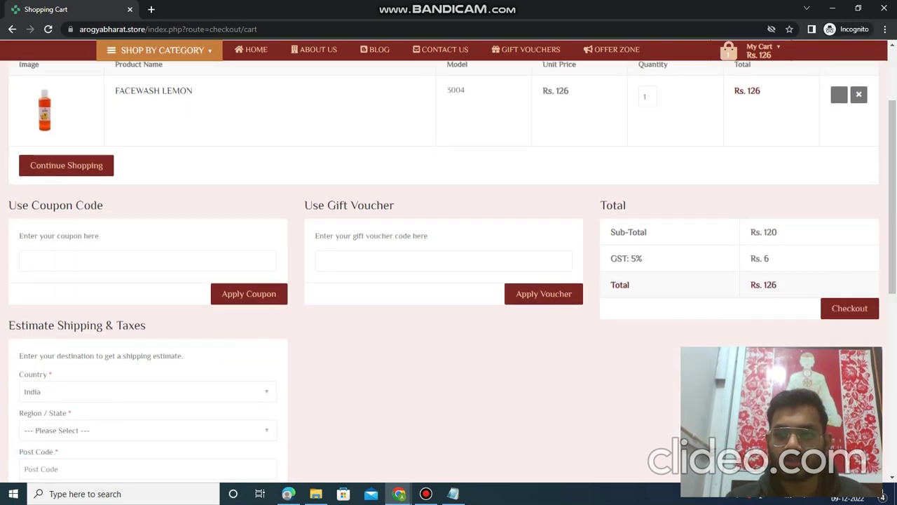
scroll(448, 270, up, 1)
scroll(449, 270, down, 4)
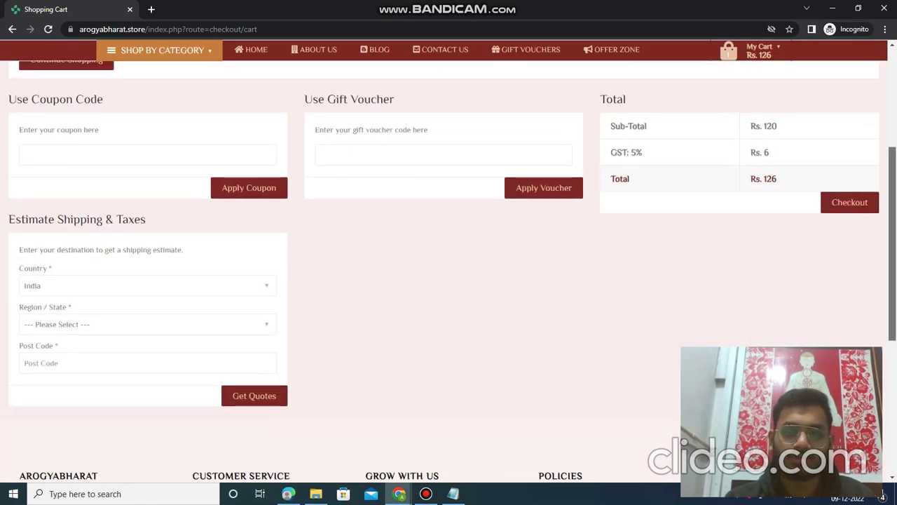
scroll(449, 269, up, 1)
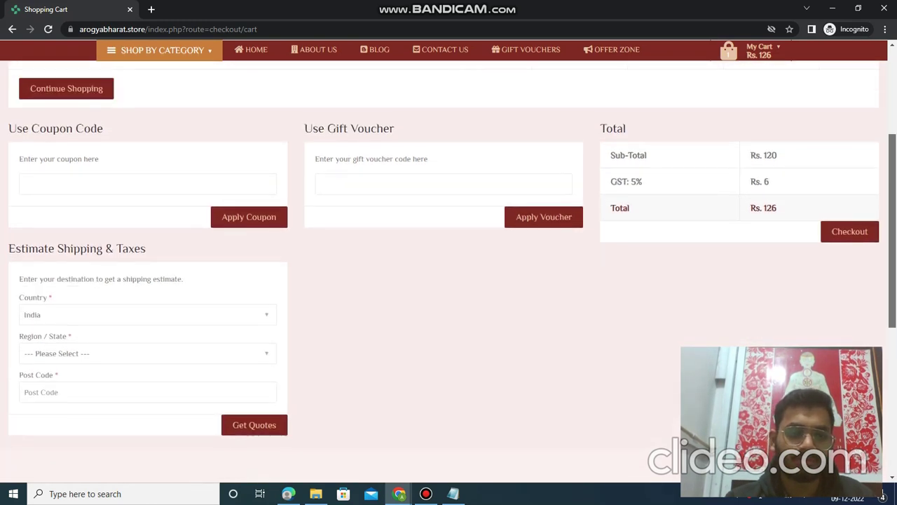
scroll(448, 270, down, 1)
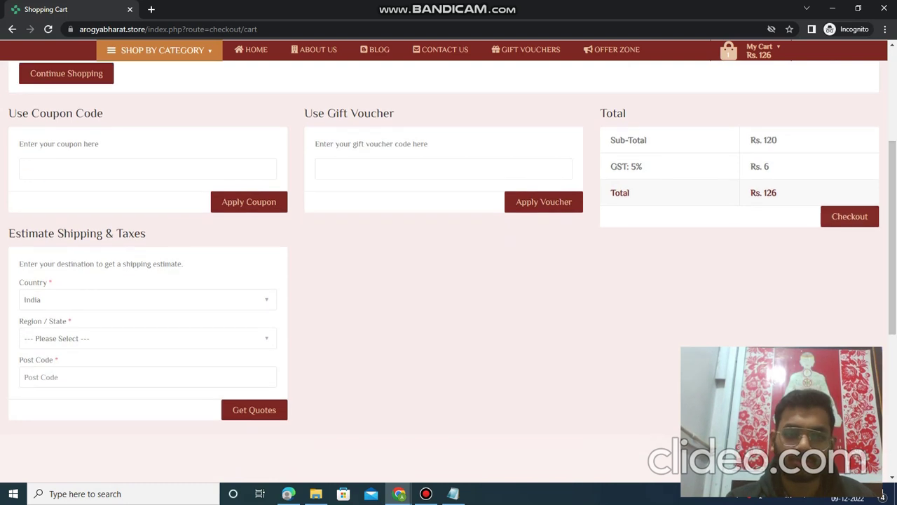
click(850, 216)
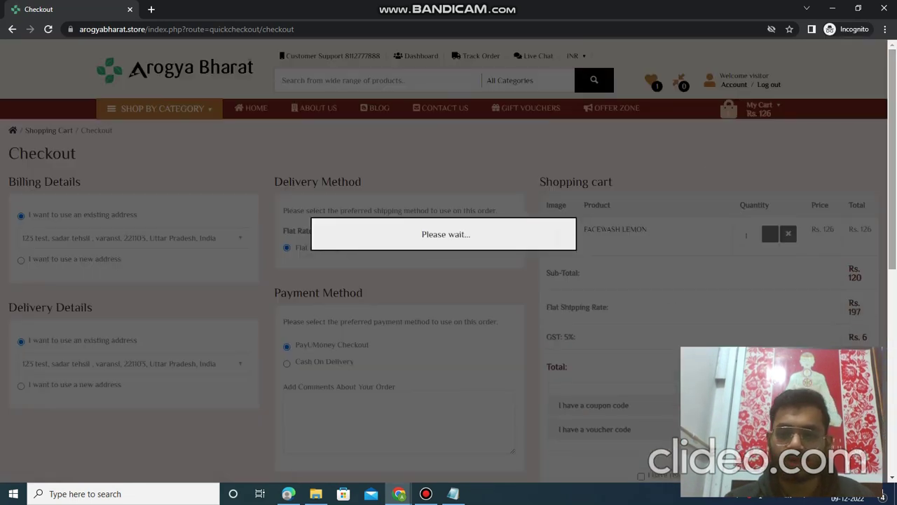
Examine the checkout options and the new billing address form, and reselect the existing billing address
scroll(448, 262, down, 1)
scroll(131, 50, down, 1)
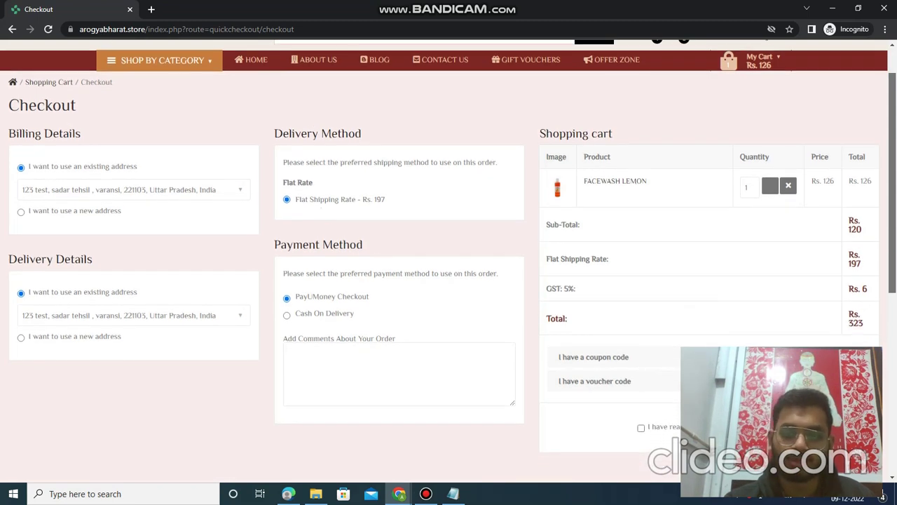
scroll(449, 244, down, 1)
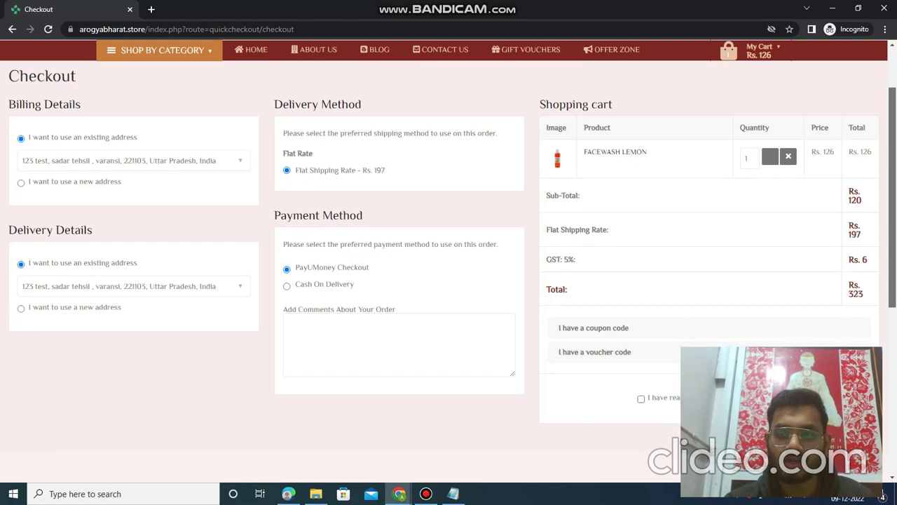
scroll(131, 62, up, 3)
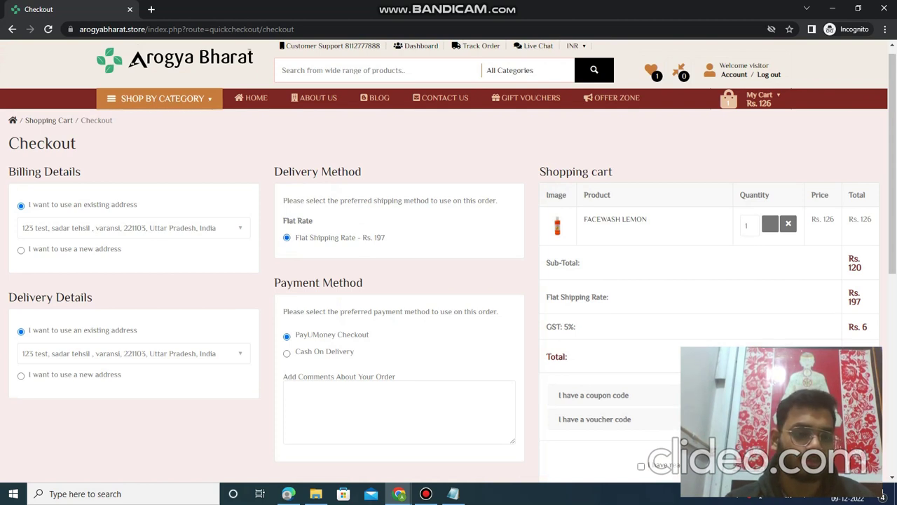
key(alt+Down)
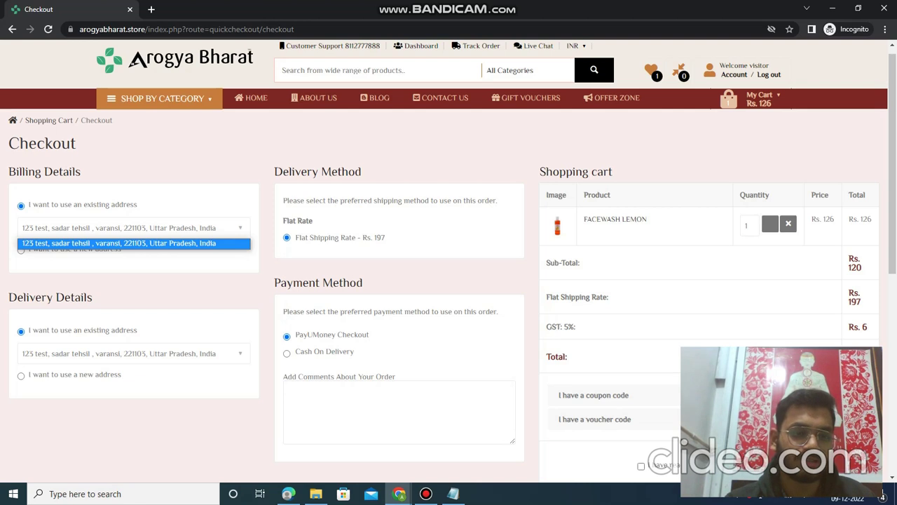
key(Return)
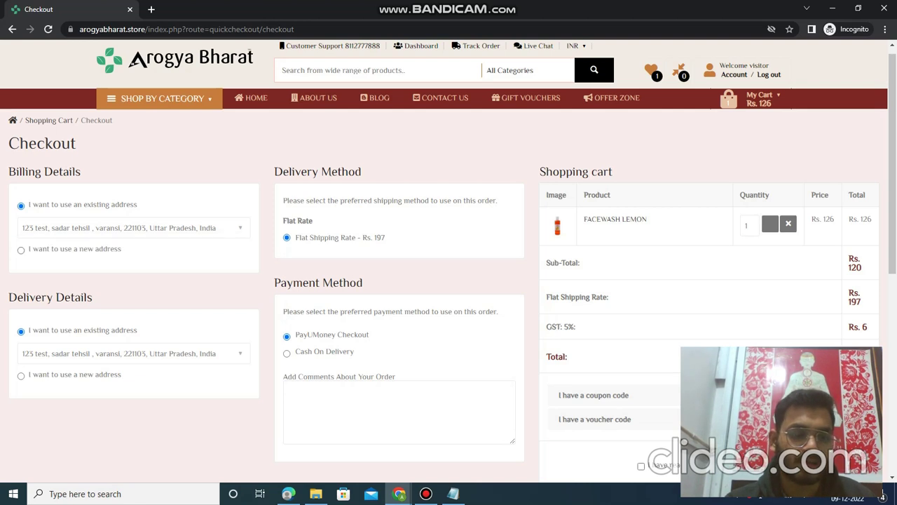
key(Down)
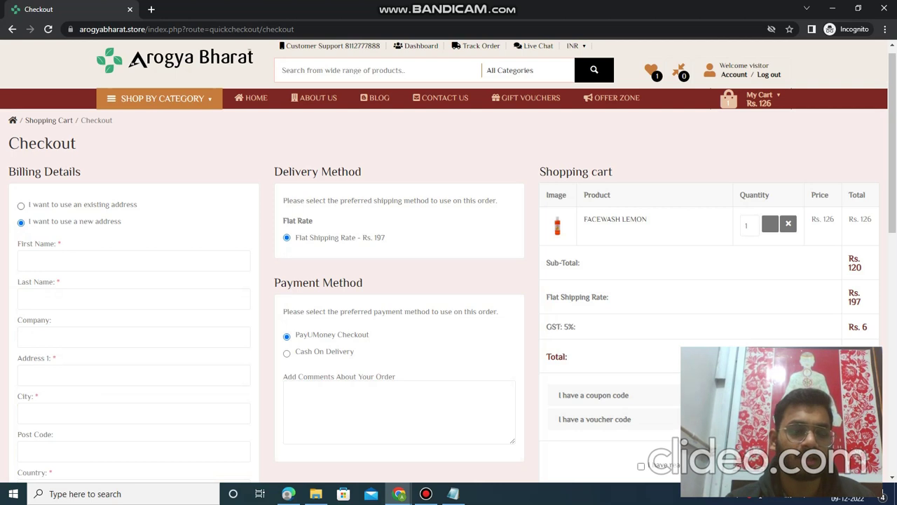
key(Up)
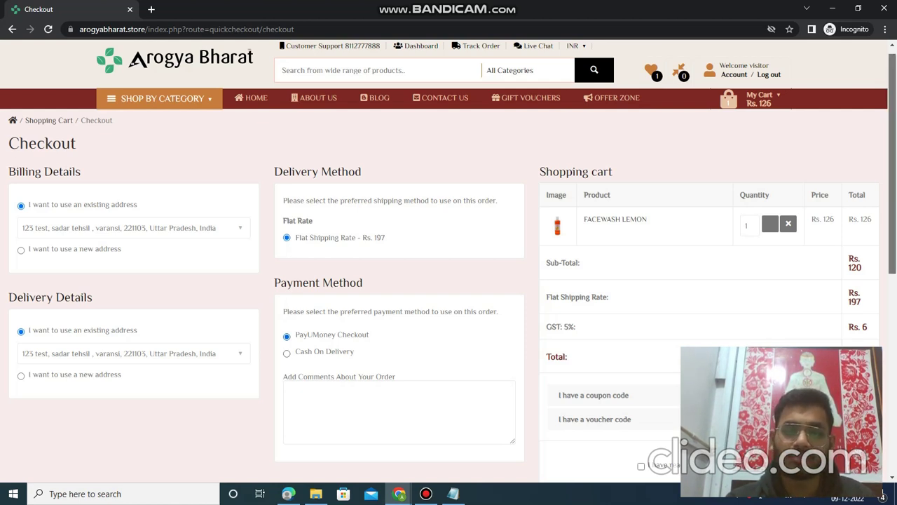
scroll(130, 60, down, 2)
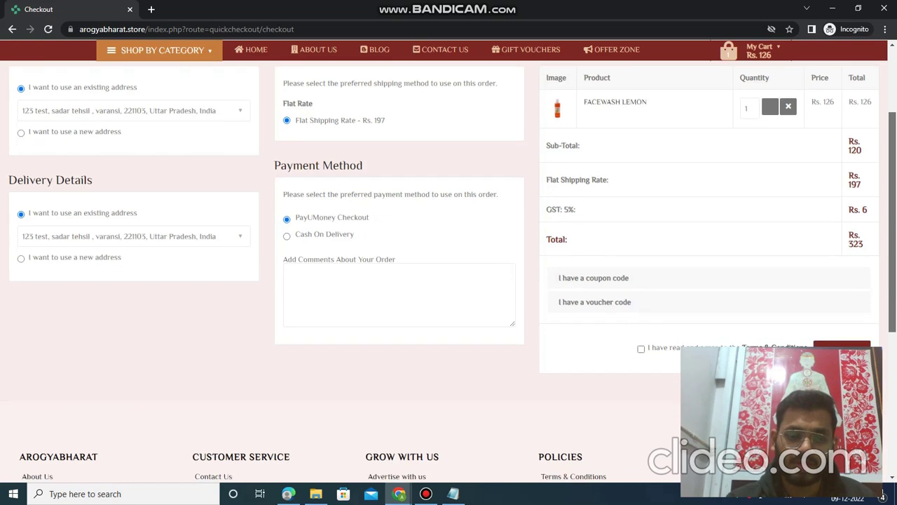
Agree to the Terms & Conditions and continue the order to the PayUMoney payment page
scroll(448, 267, up, 1)
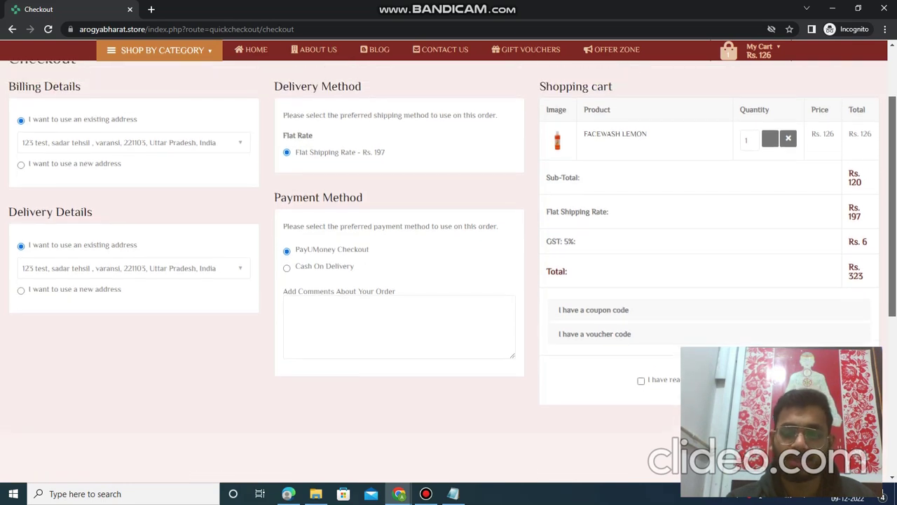
scroll(448, 235, up, 1)
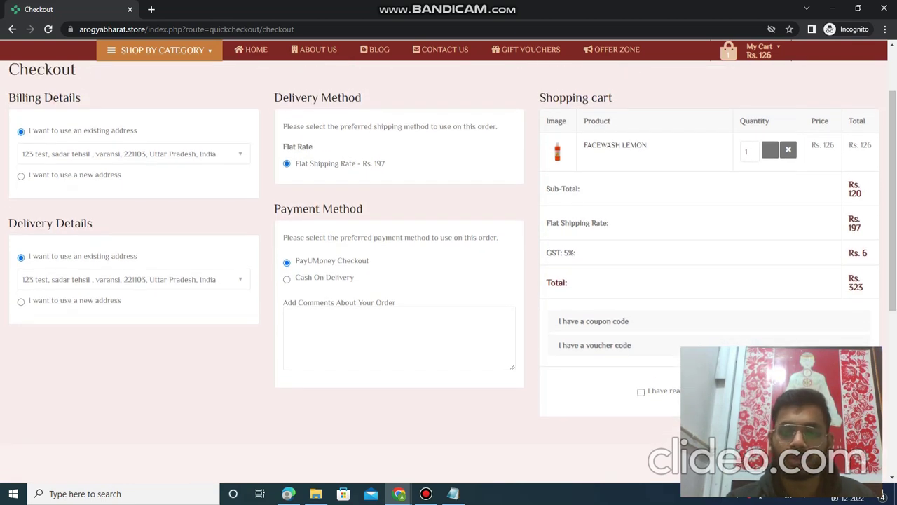
click(593, 321)
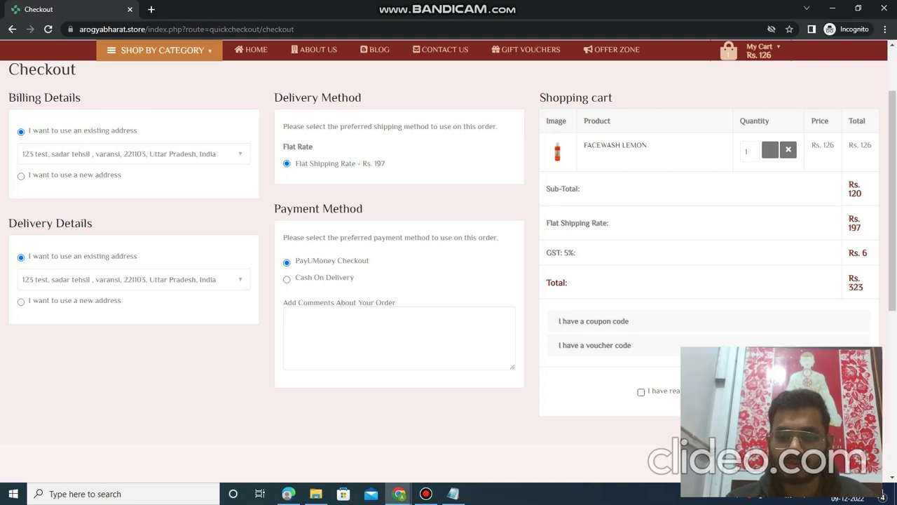
click(640, 392)
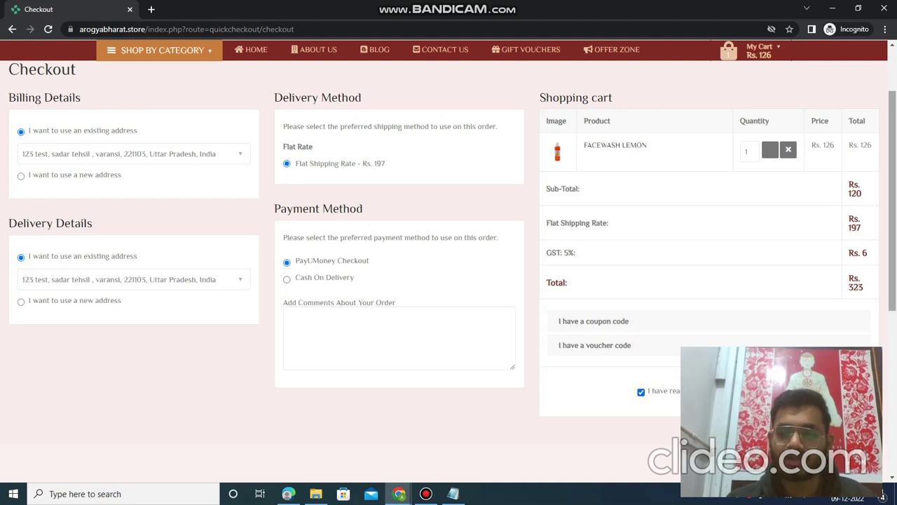
scroll(449, 252, down, 2)
click(842, 265)
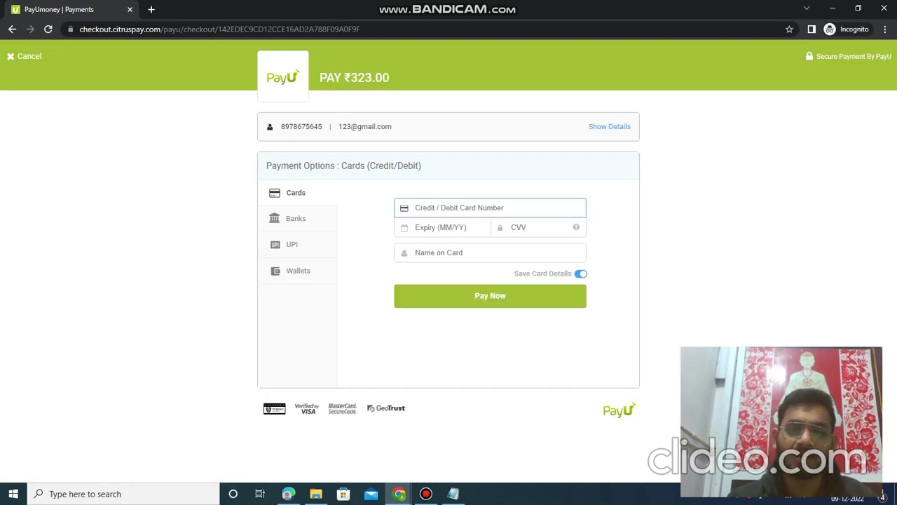
Examine the Banks, Wallets and UPI payment options, including the virtual payment address field, and try to show the payment details
click(296, 218)
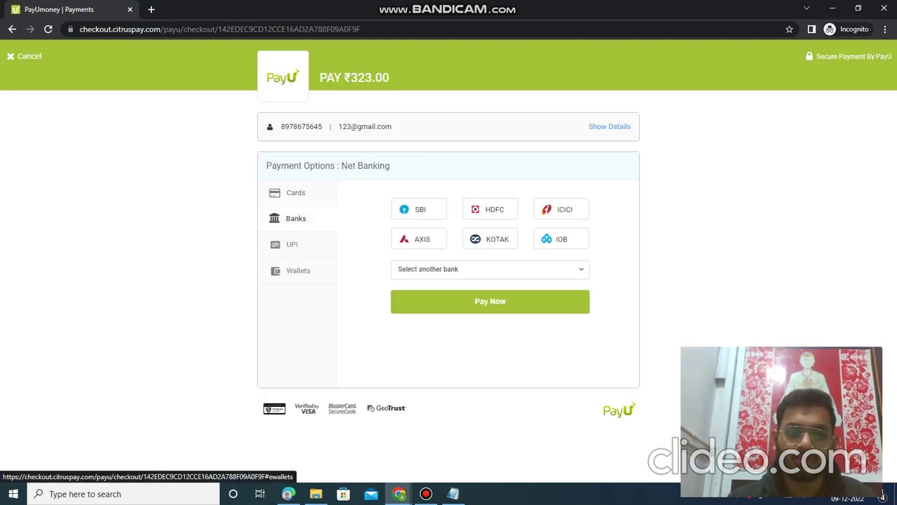
click(298, 270)
click(291, 244)
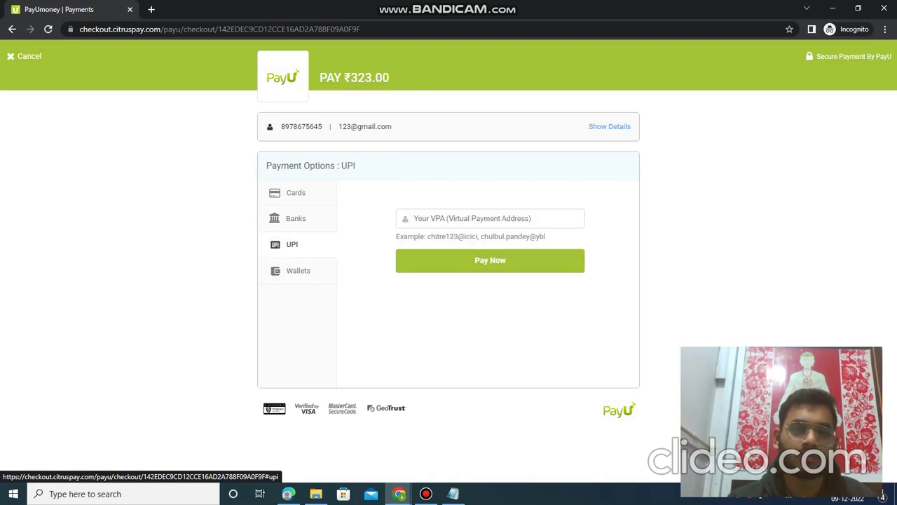
click(491, 218)
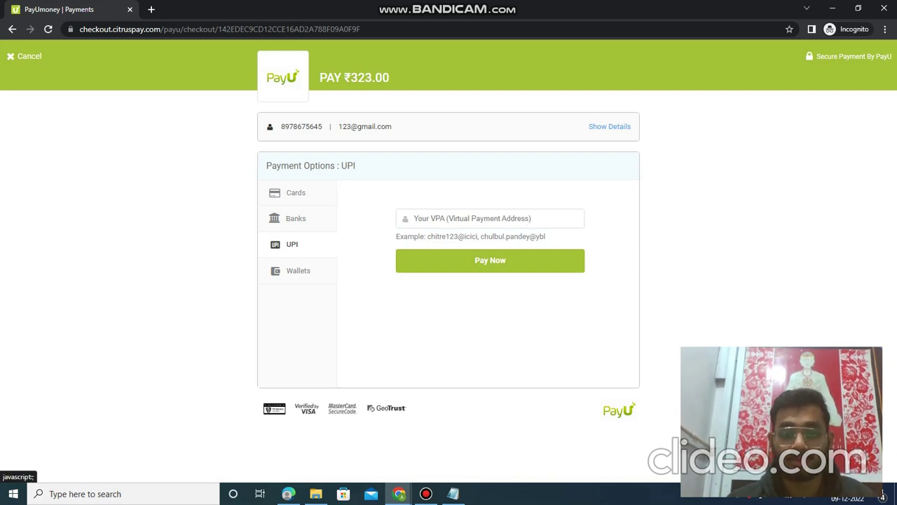
click(609, 126)
click(607, 126)
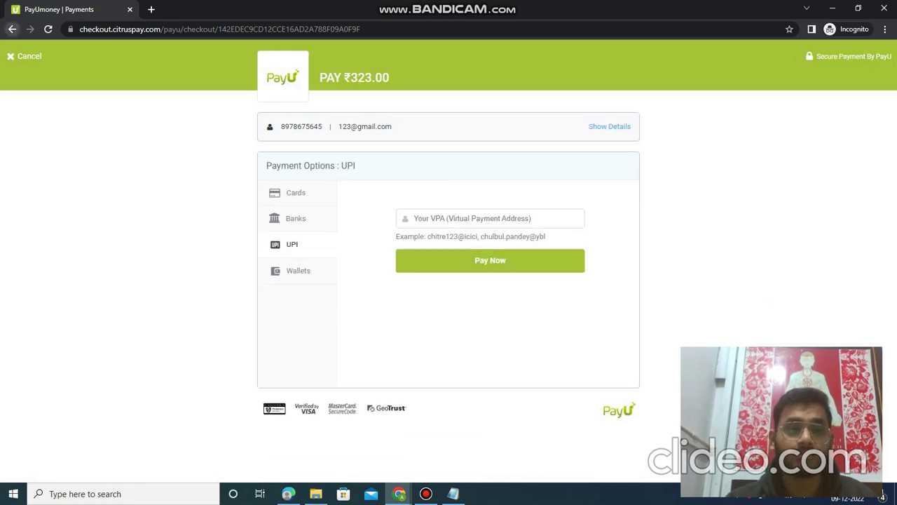
Leave the payment page without paying and go to the Products section of the store's home page
click(12, 29)
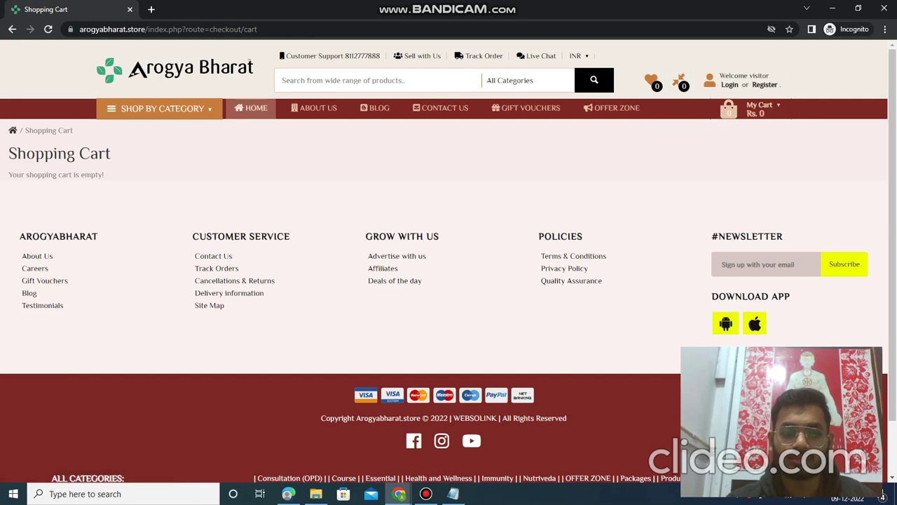
click(254, 108)
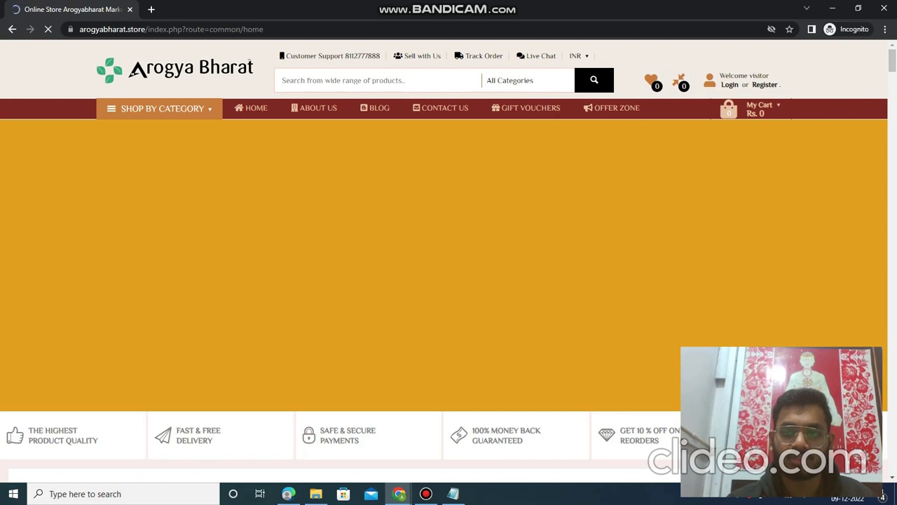
scroll(449, 267, down, 3)
scroll(449, 280, down, 2)
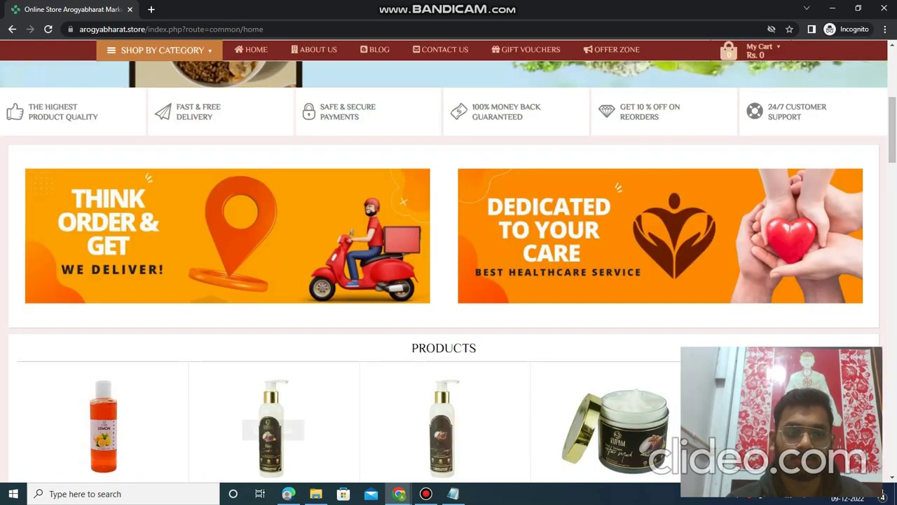
Open the FACEWASH LEMON product page, add the product to the cart and proceed to checkout
click(103, 421)
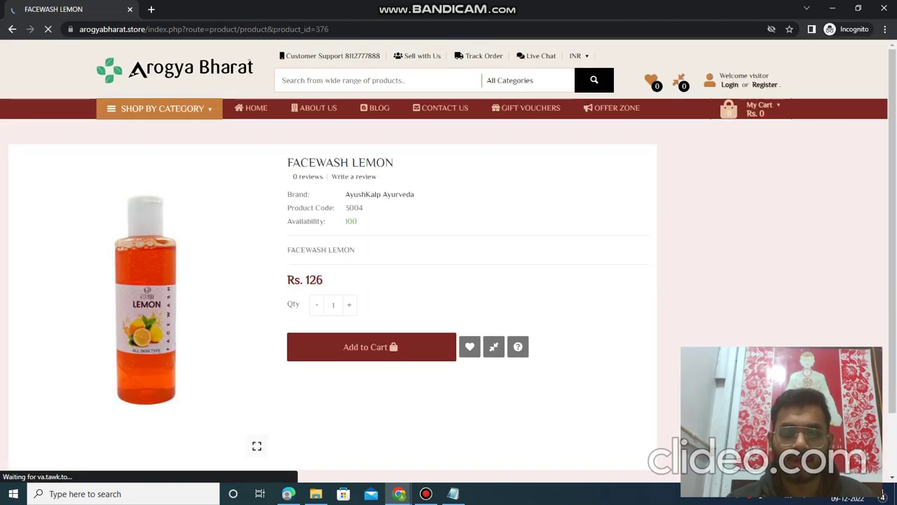
click(371, 346)
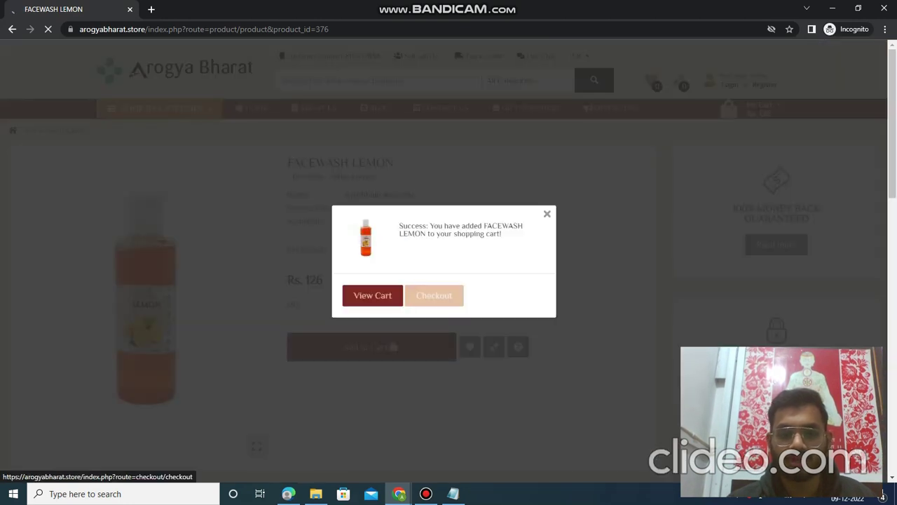
click(434, 295)
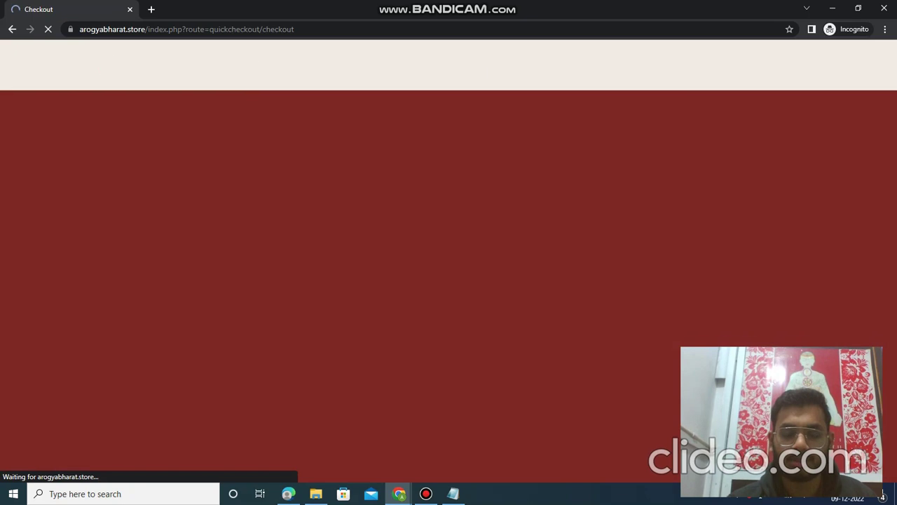